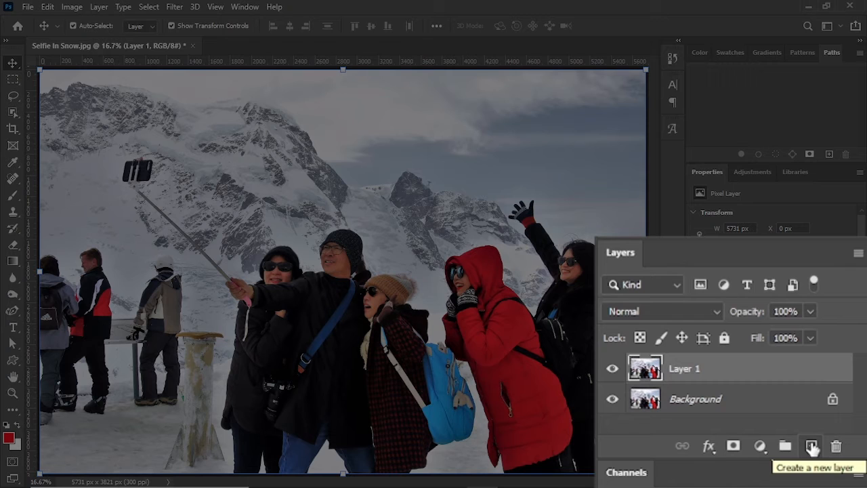
Step: Hide the Background layer and select the two women on the photo's right side with the Object Selection tool in Lasso mode
click(612, 400)
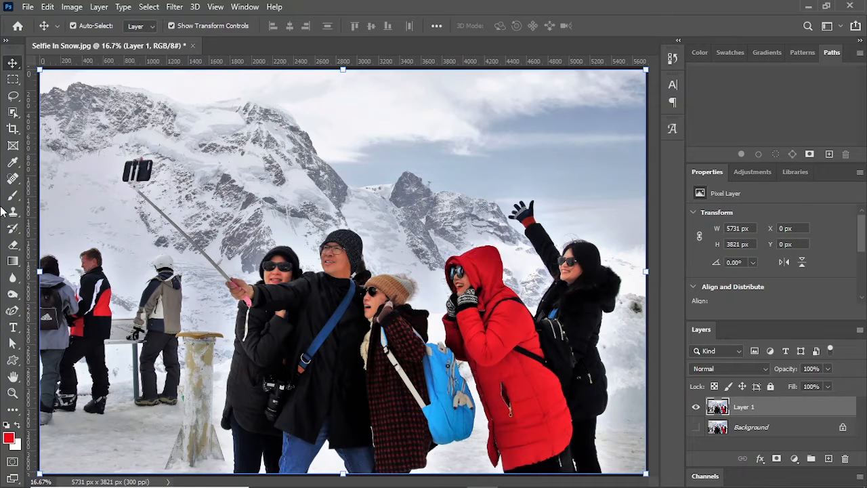
click(11, 114)
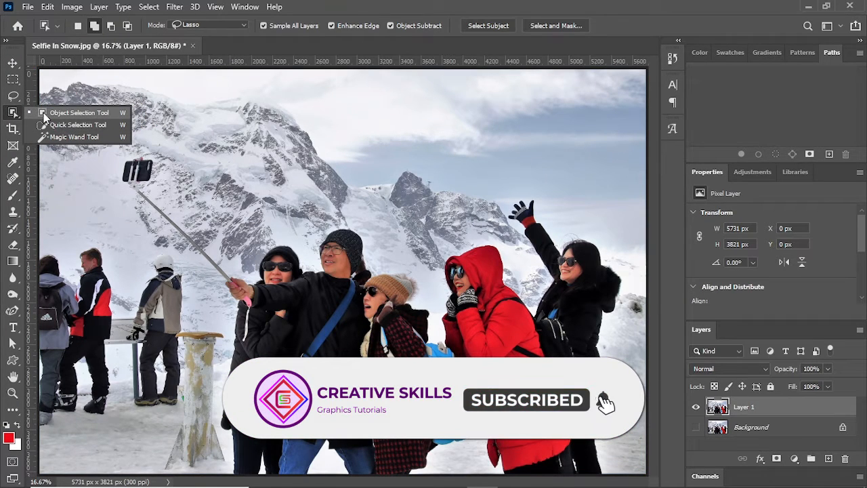
click(44, 112)
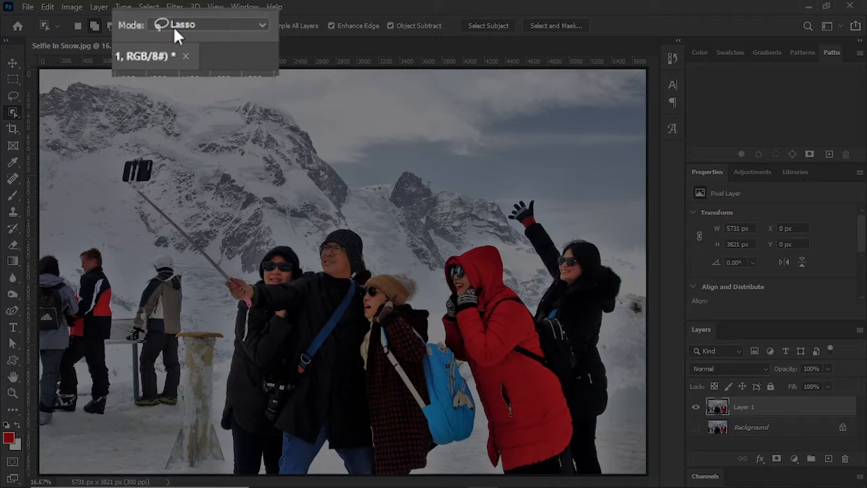
click(174, 26)
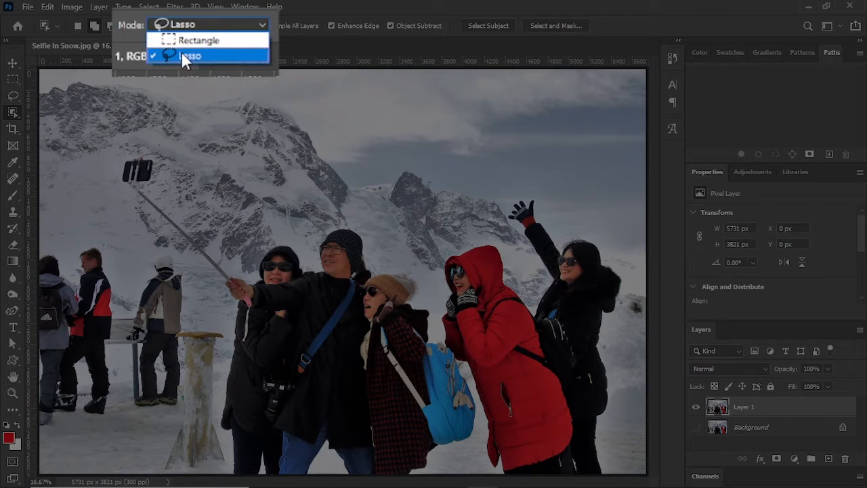
click(181, 52)
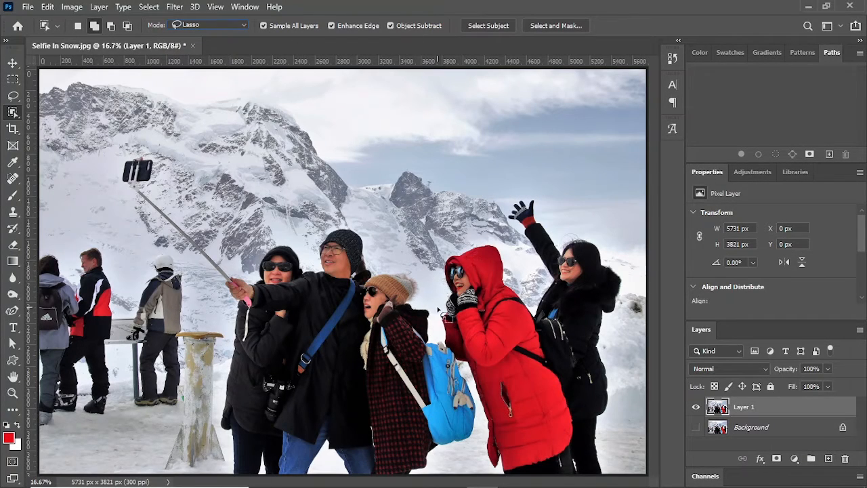
mouse_move(444, 273)
mouse_down()
mouse_move(455, 234)
mouse_move(483, 235)
mouse_move(504, 243)
mouse_move(523, 285)
mouse_move(534, 282)
mouse_move(532, 257)
mouse_move(499, 204)
mouse_move(509, 190)
mouse_move(545, 199)
mouse_move(560, 217)
mouse_move(605, 239)
mouse_move(629, 269)
mouse_move(616, 469)
mouse_move(490, 483)
mouse_move(476, 392)
mouse_move(439, 306)
mouse_up()
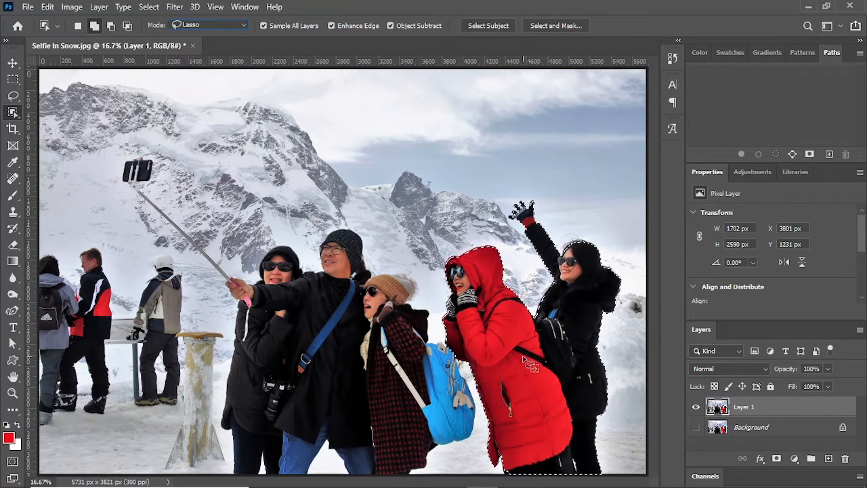
Step: Expand the selection around the two women by 6 pixels
click(145, 8)
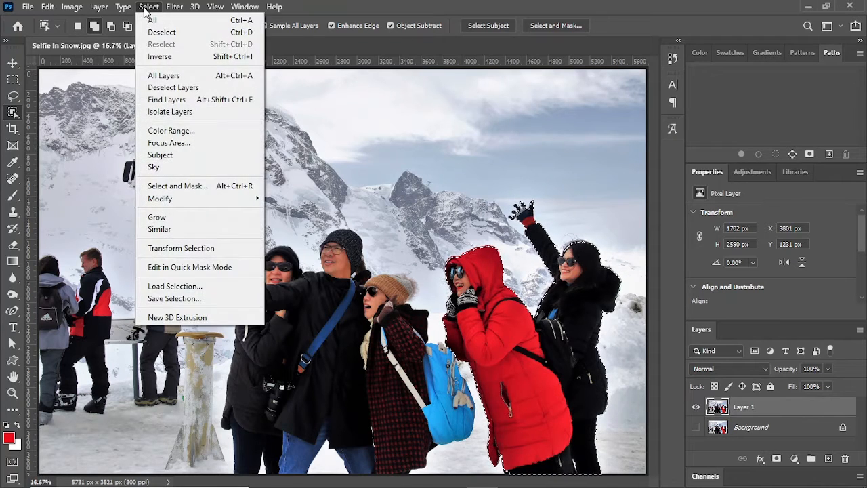
mouse_move(207, 198)
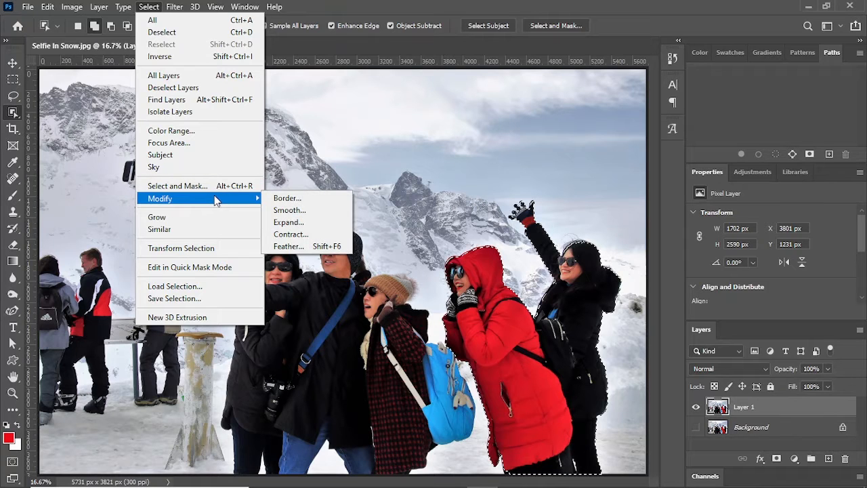
click(289, 222)
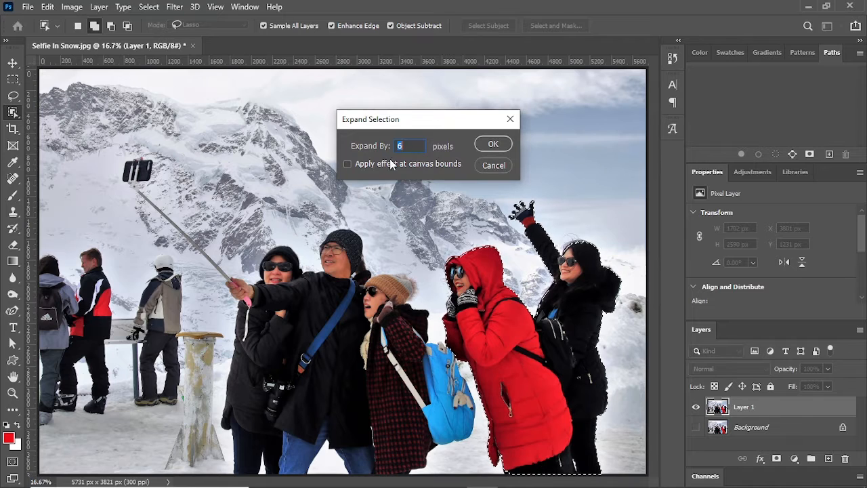
click(487, 144)
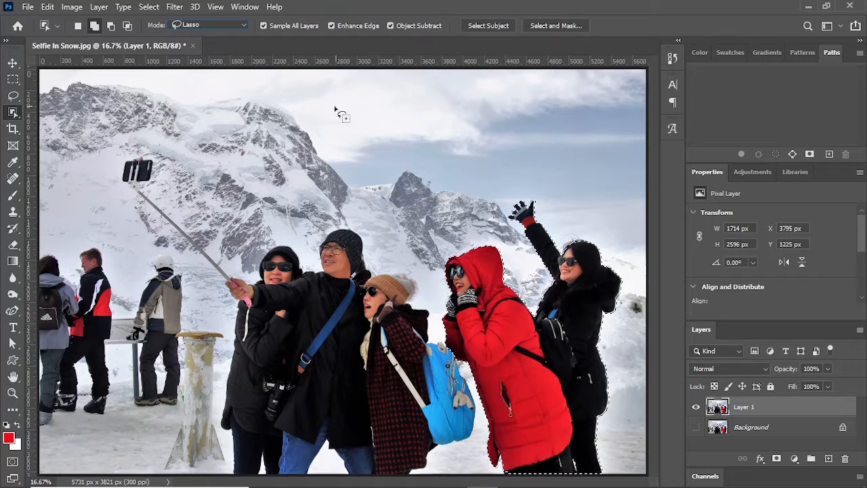
Step: Fill the selection with Content-Aware contents at Normal mode and 100% opacity, and deselect it
click(47, 7)
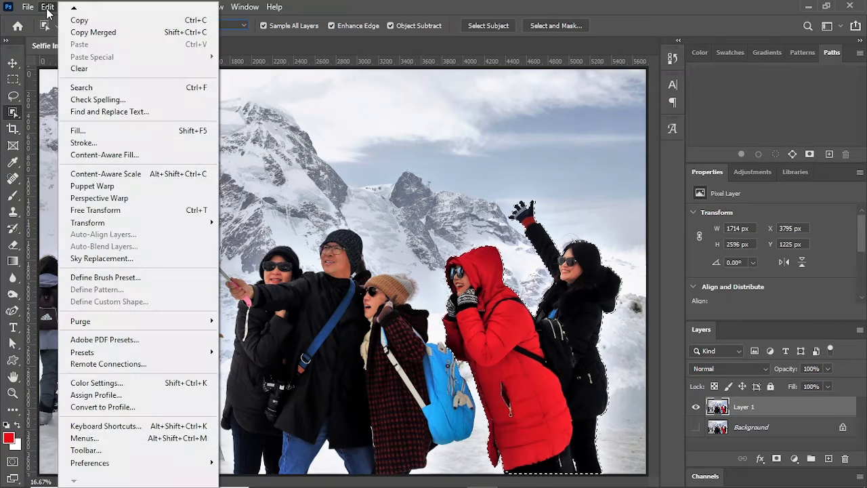
click(82, 130)
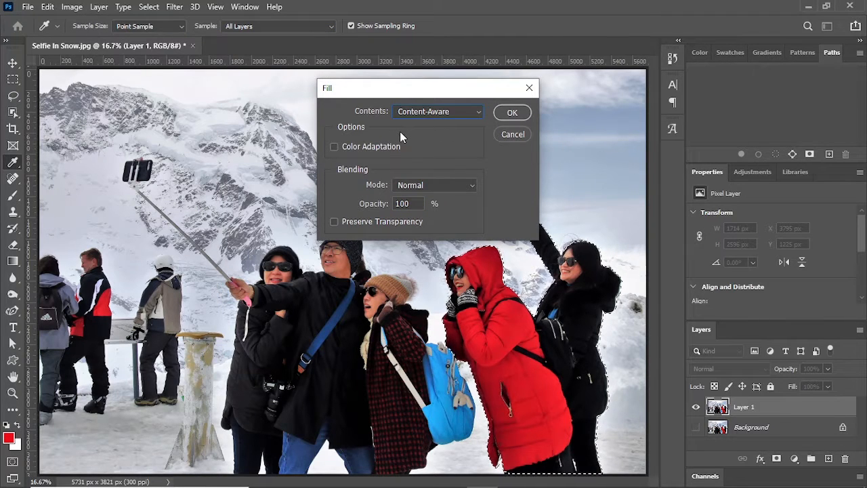
click(435, 112)
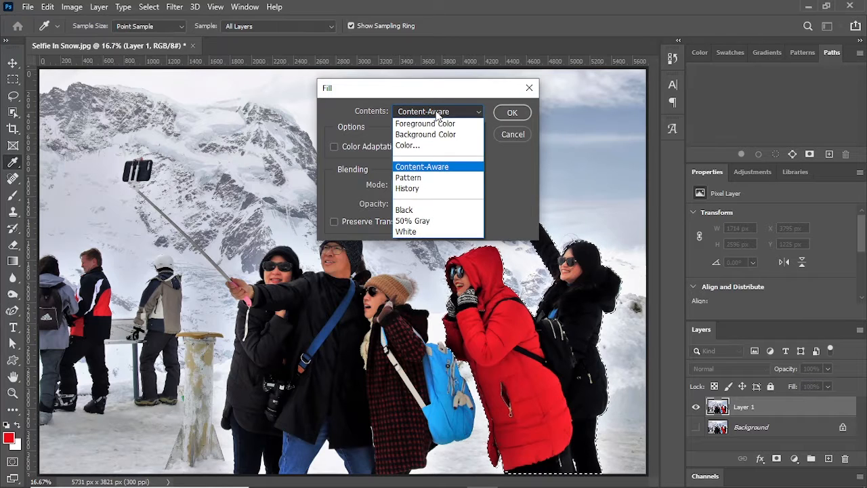
click(425, 167)
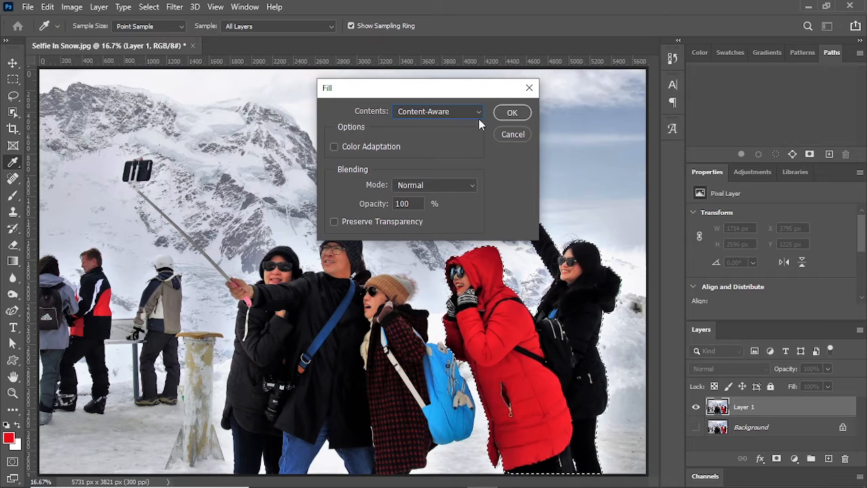
click(505, 112)
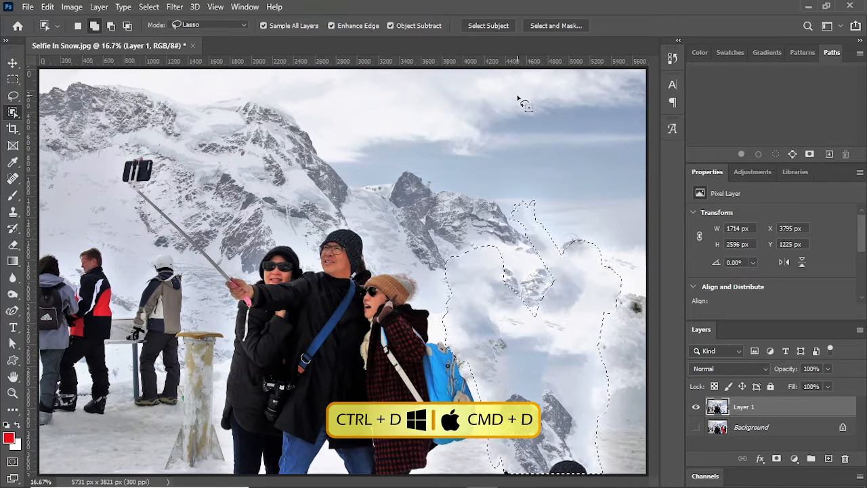
key(ctrl+d)
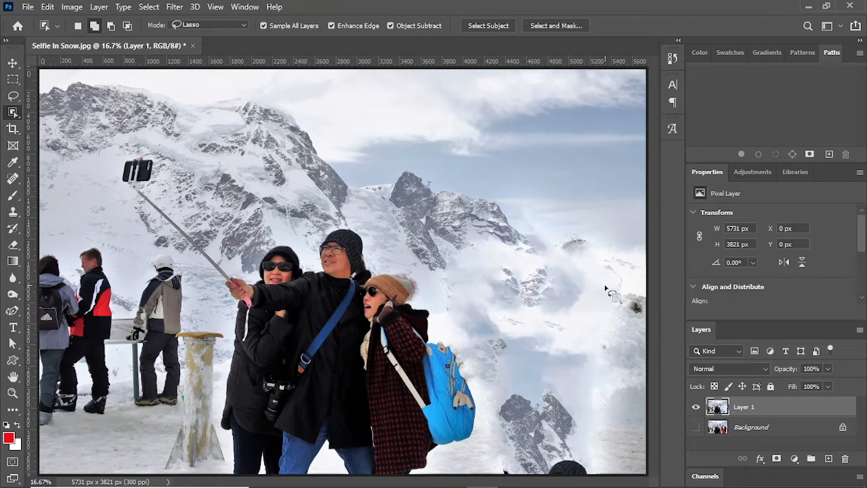
Step: With the Spot Healing Brush at size 175, heal the remnants along the snowy horizon and the dark rock at the photo's right edge
click(12, 179)
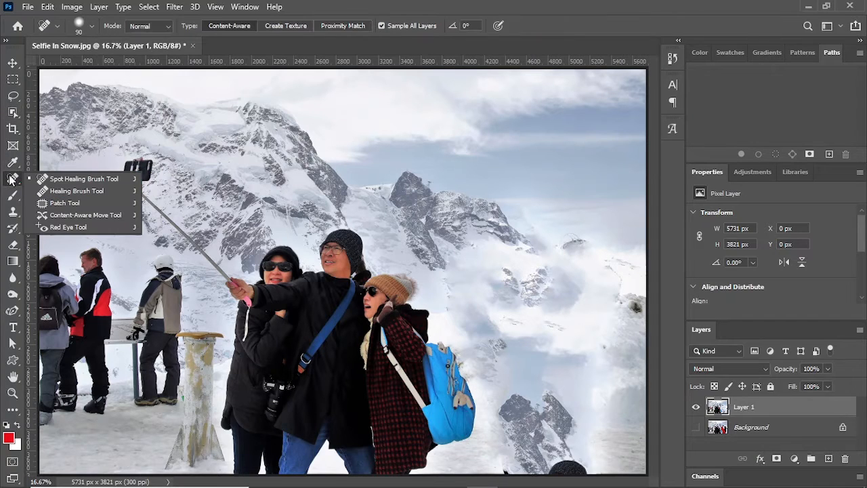
click(47, 180)
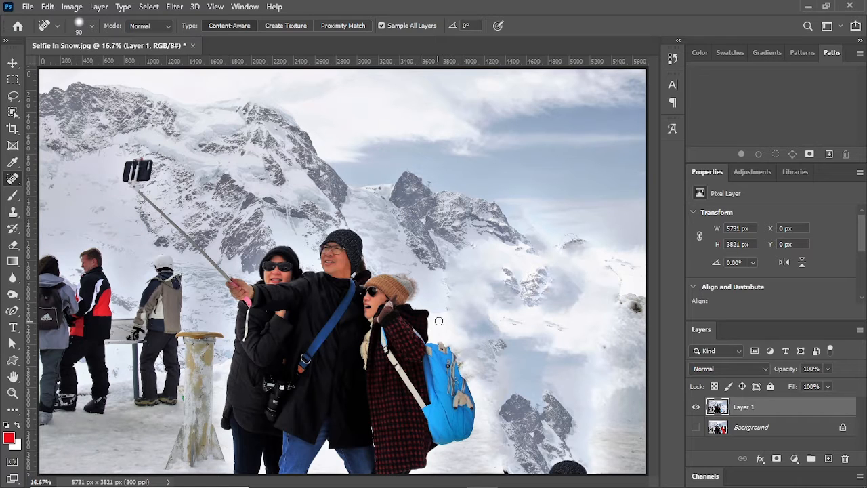
key(bracketright)
key(bracketright)
key(bracketright)
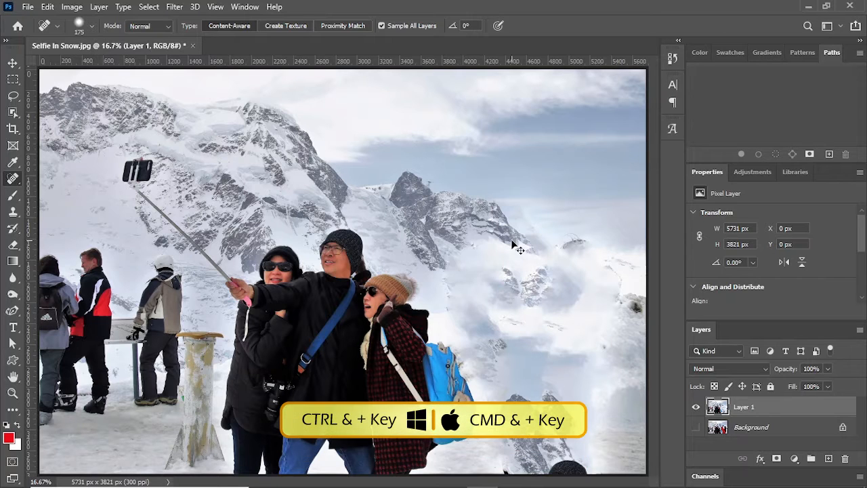
key(ctrl+plus)
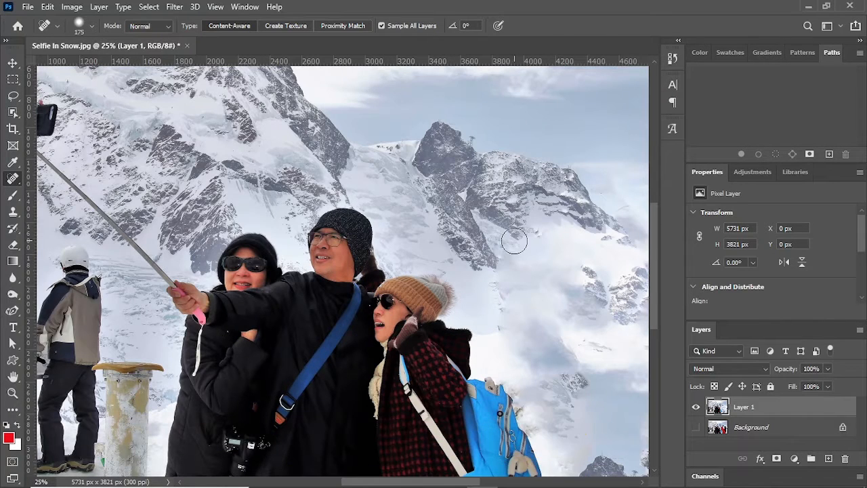
key(space)
mouse_move(562, 267)
mouse_down()
mouse_move(277, 227)
mouse_move(257, 209)
mouse_up()
mouse_move(350, 162)
mouse_down()
mouse_move(415, 212)
mouse_move(424, 258)
mouse_move(462, 324)
mouse_up()
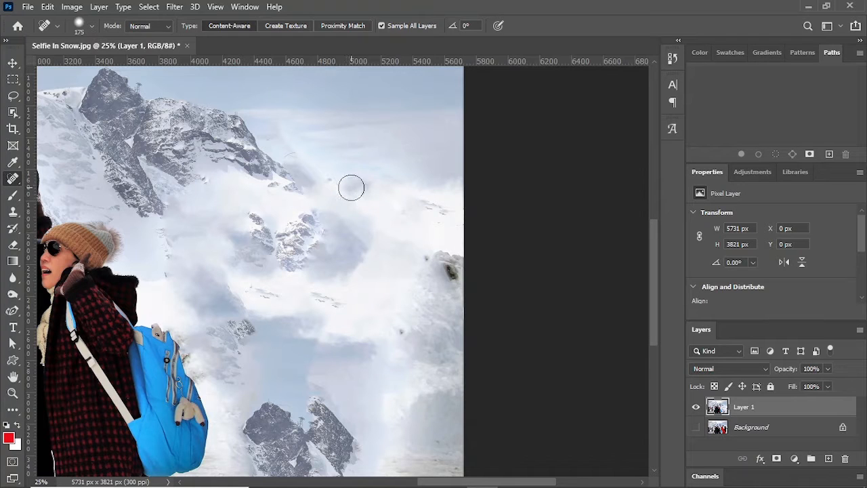
drag(350, 186, 398, 186)
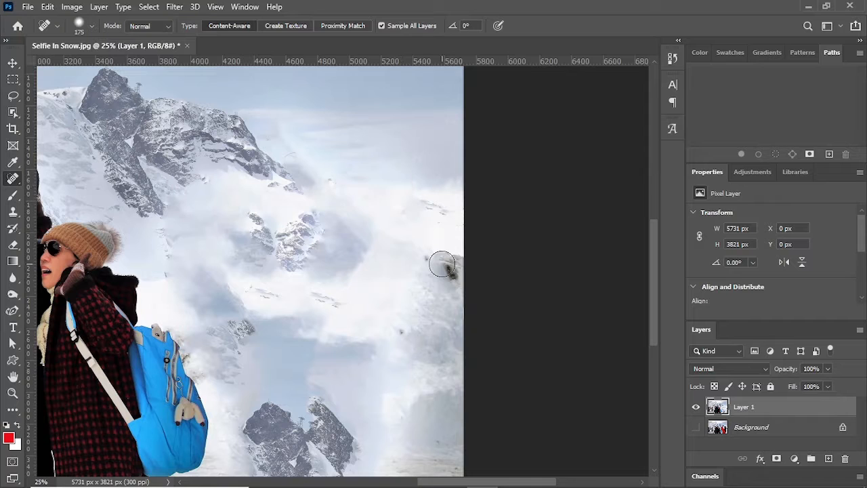
drag(434, 260, 461, 290)
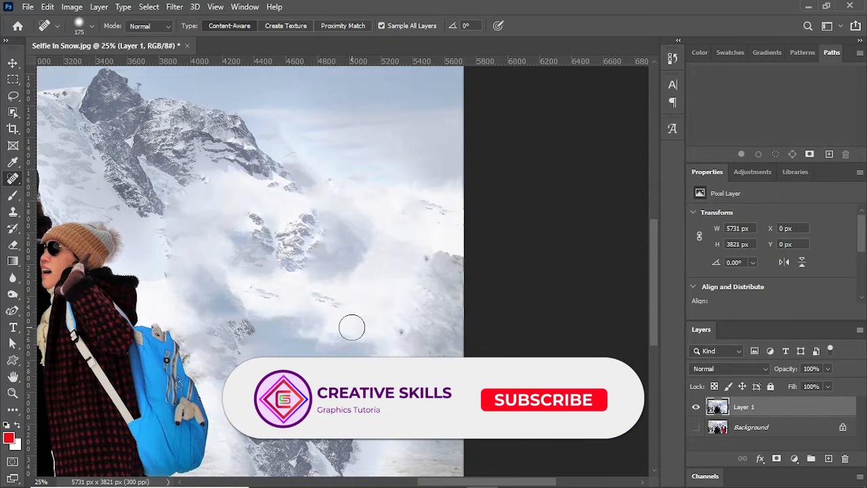
Step: Heal the dark leftover patches along the photo's bottom edge, below the filled-in mountain
drag(337, 295, 464, 181)
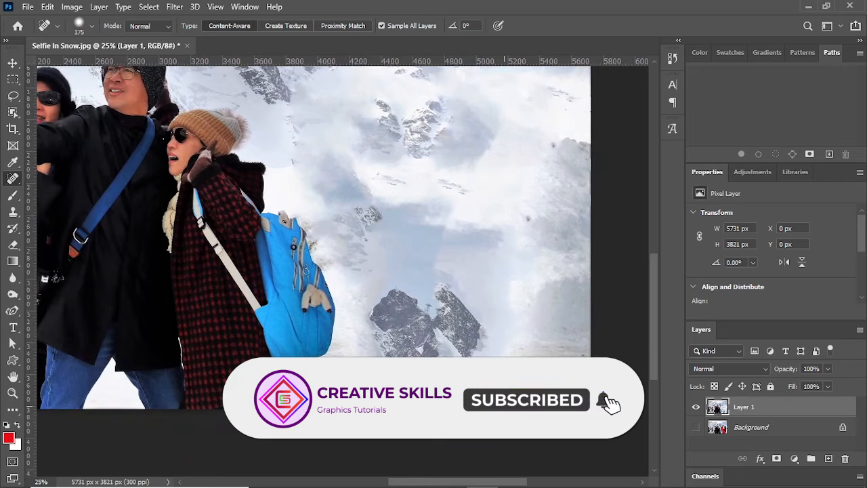
mouse_move(439, 402)
mouse_down()
mouse_move(482, 408)
mouse_move(405, 416)
mouse_move(377, 398)
mouse_up()
scroll(407, 325, up, 5)
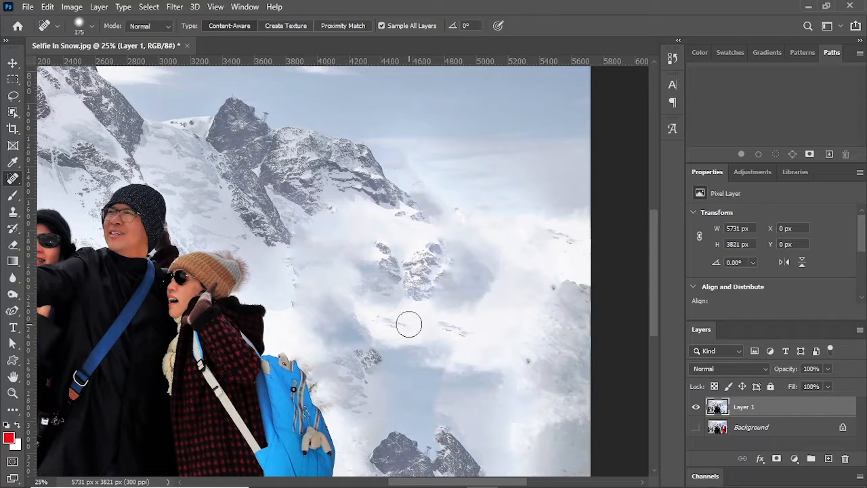
key(ctrl+0)
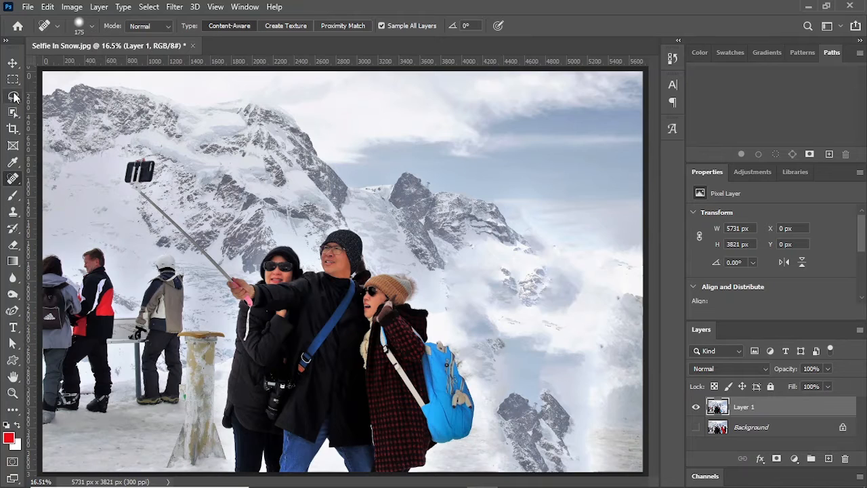
Step: Select the three people standing on the photo's left side with a loose Object Selection lasso outline
click(13, 113)
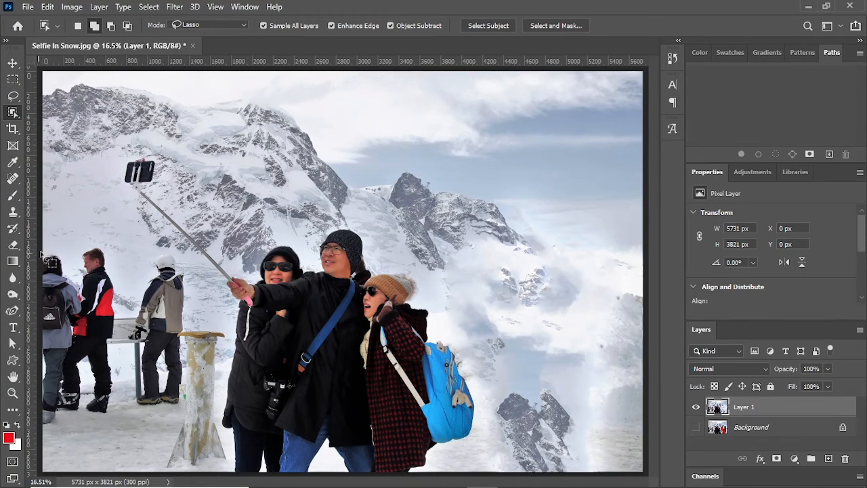
mouse_move(42, 254)
mouse_down()
mouse_move(66, 250)
mouse_move(80, 279)
mouse_move(92, 243)
mouse_move(107, 254)
mouse_move(127, 305)
mouse_move(154, 255)
mouse_move(177, 254)
mouse_move(192, 313)
mouse_up()
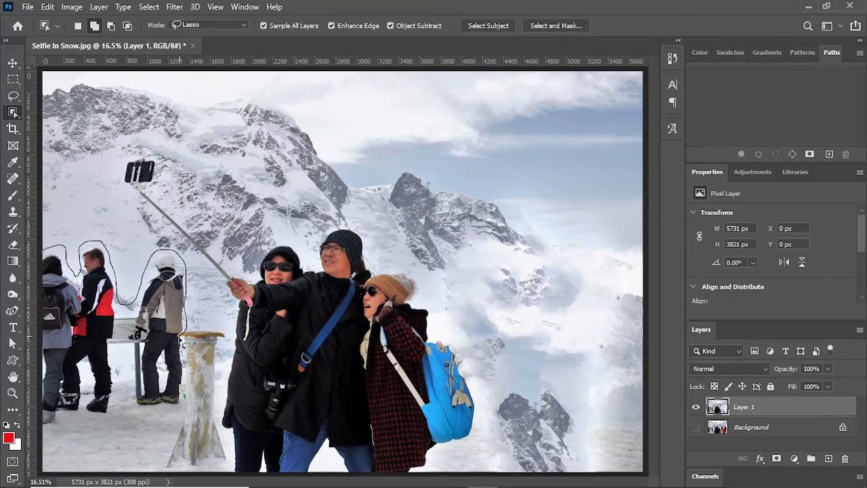
mouse_move(187, 346)
mouse_down()
mouse_move(184, 403)
mouse_move(147, 414)
mouse_move(120, 374)
mouse_up()
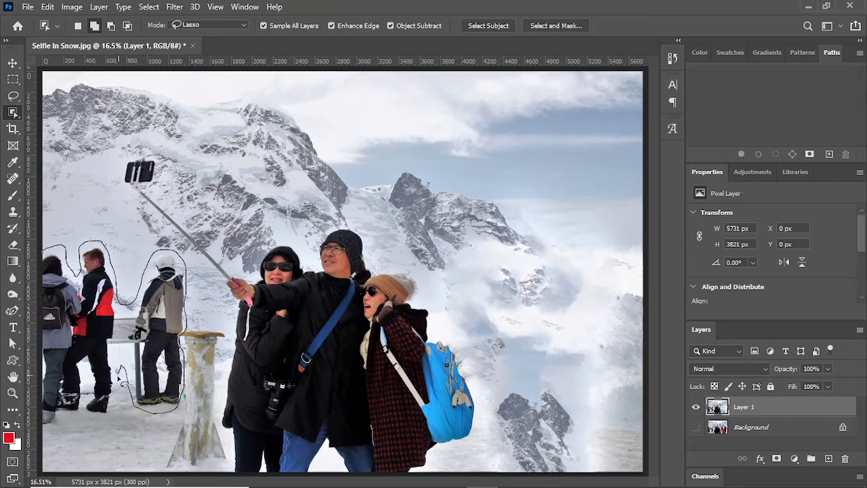
mouse_move(67, 428)
mouse_down()
mouse_move(43, 365)
mouse_move(43, 246)
mouse_up()
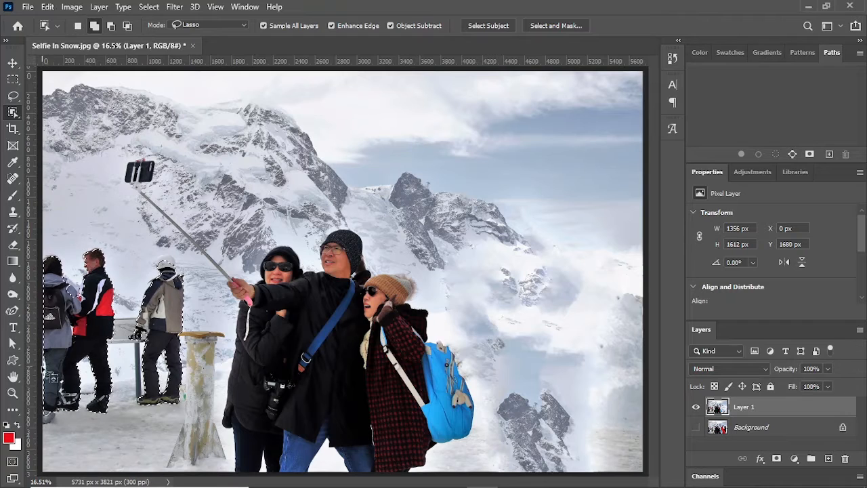
Step: Add the missed shoe and jacket areas of the leftmost people to the selection with the Quick Selection tool
right_click(13, 112)
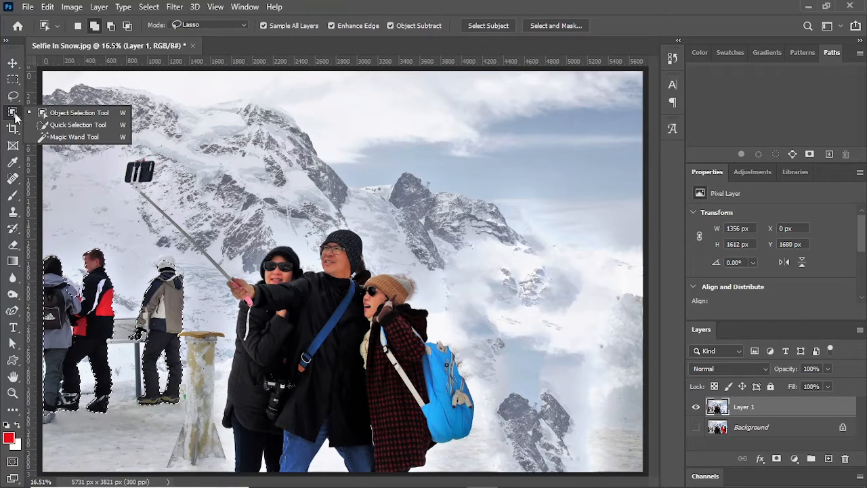
click(74, 125)
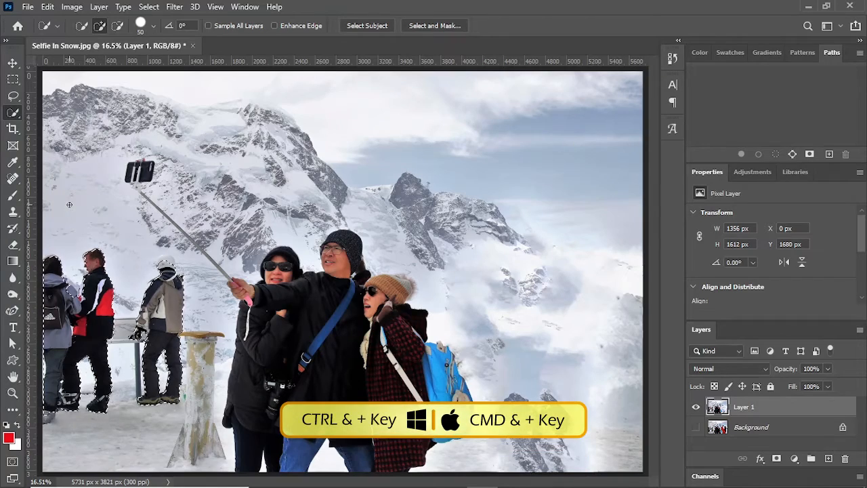
key(ctrl+d)
key(ctrl+plus)
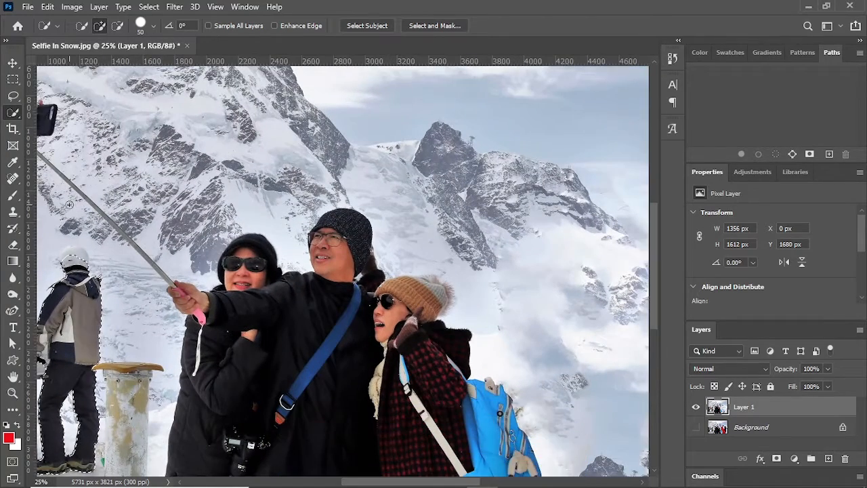
drag(143, 249, 399, 211)
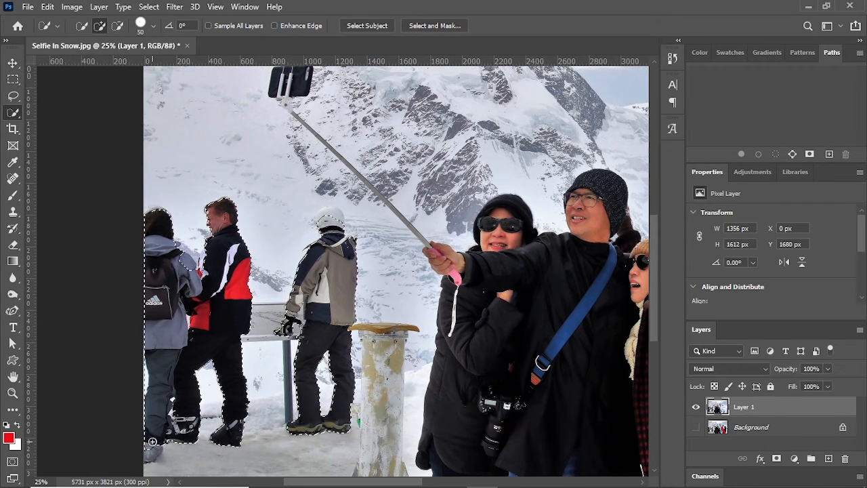
click(154, 451)
drag(172, 245, 190, 257)
click(185, 288)
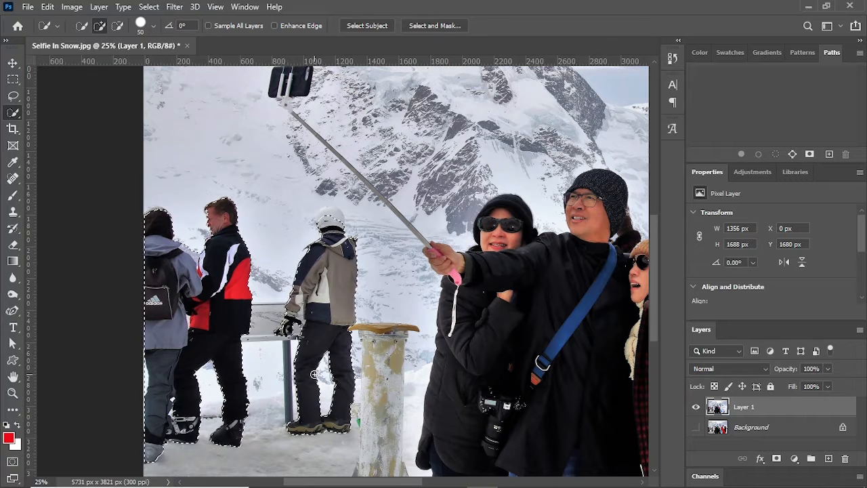
Step: Expand the selection around the three people on the photo's left side by 8 pixels
click(149, 6)
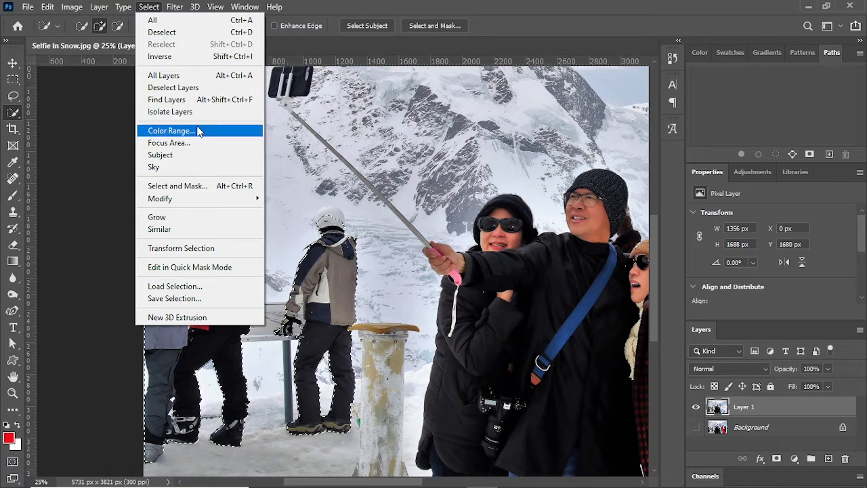
mouse_move(229, 203)
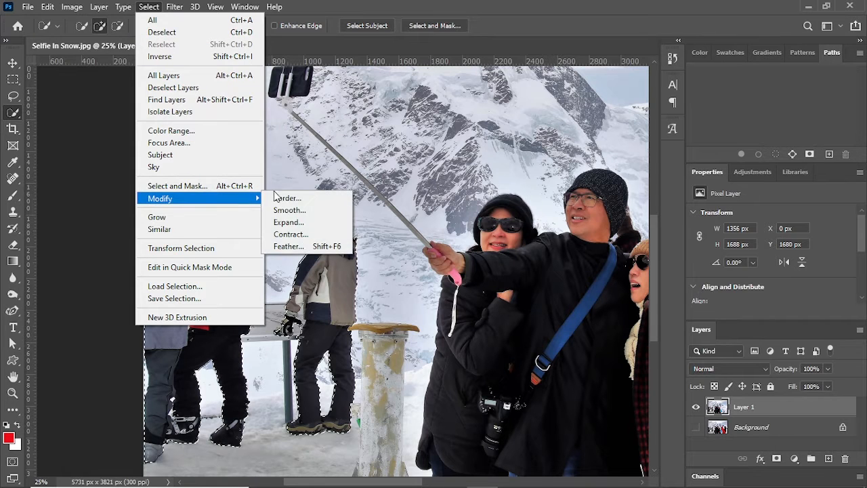
click(297, 224)
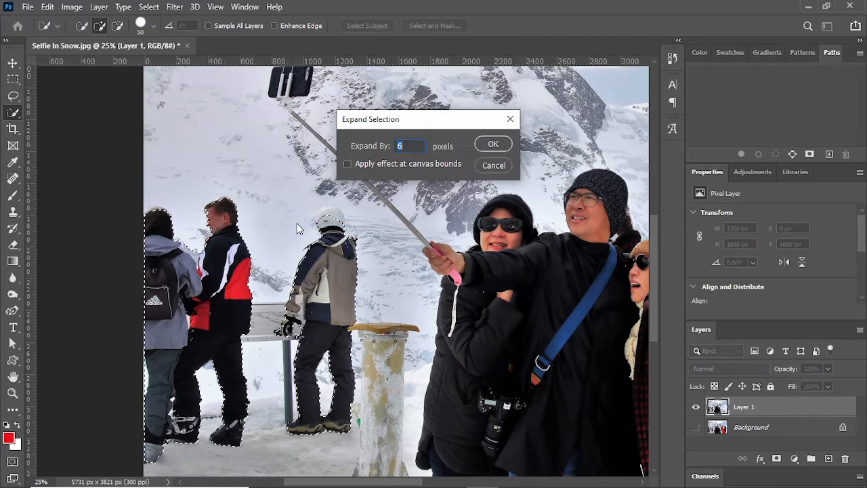
text(8)
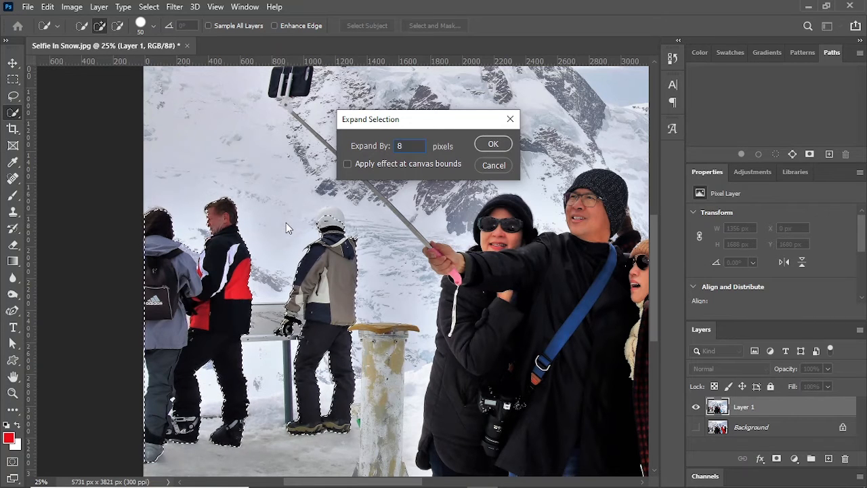
key(Return)
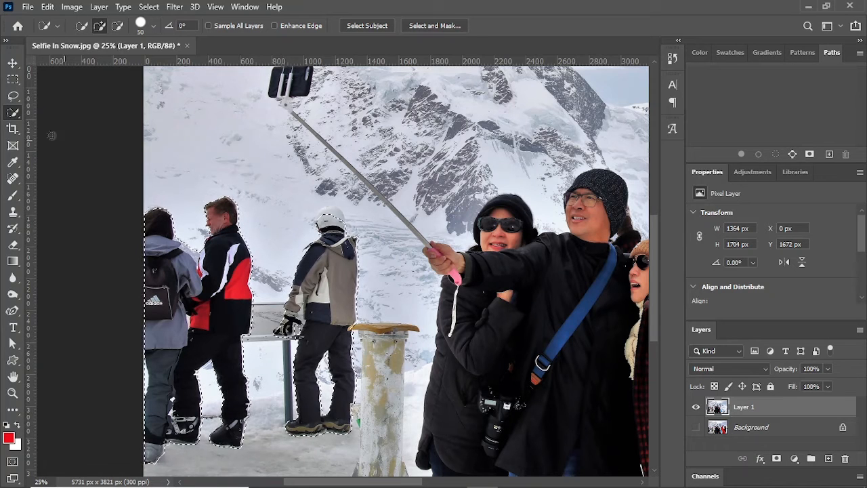
Step: Fill the selected people with Content-Aware contents in Normal mode at 100% opacity and clear the selection
click(47, 7)
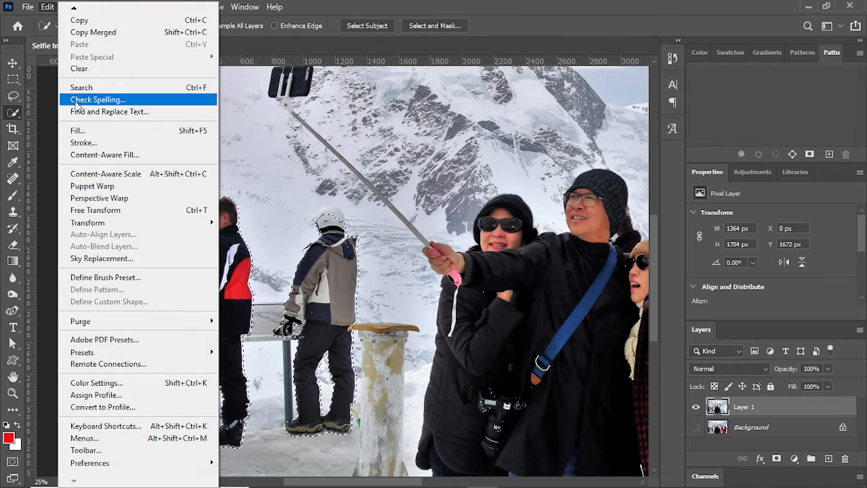
click(77, 129)
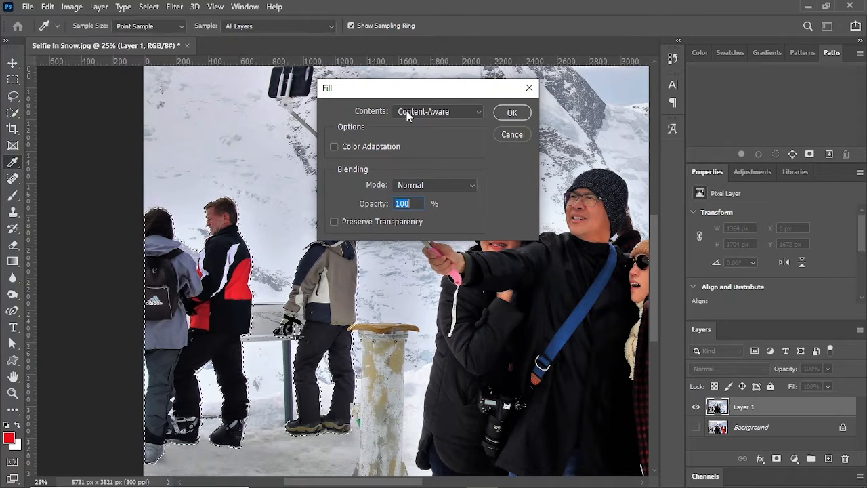
click(514, 112)
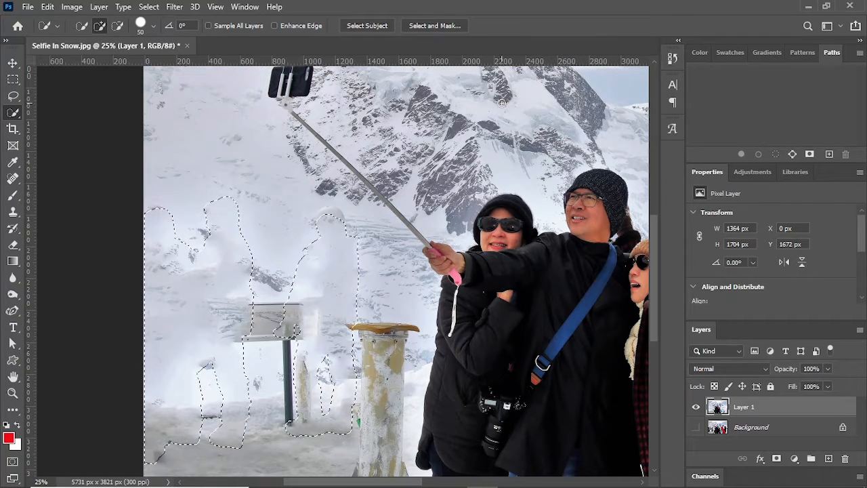
key(ctrl+d)
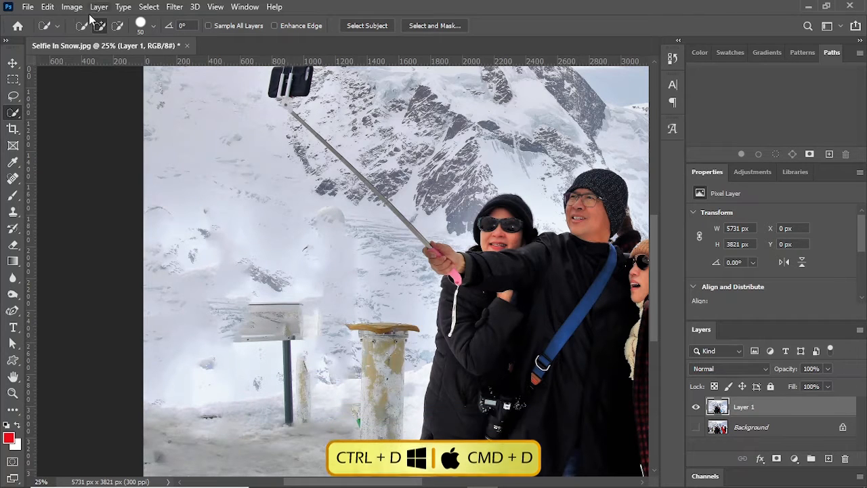
Step: With the Spot Healing Brush at size 175, heal the leftover head outlines on the snowy slope and the post fragment beside the sign
click(12, 179)
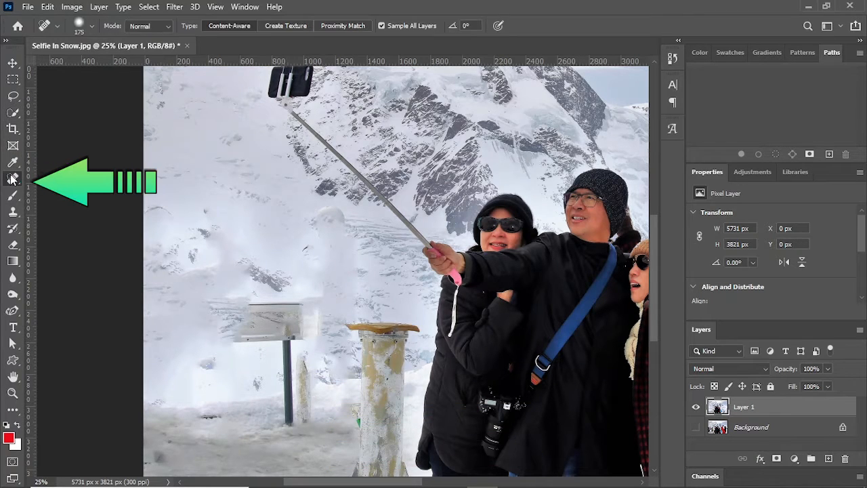
key(ctrl+plus)
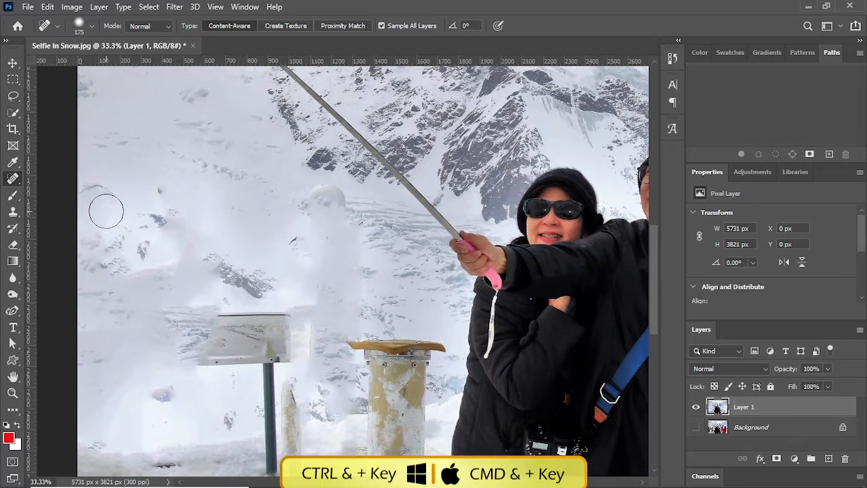
mouse_move(90, 207)
mouse_down()
mouse_move(88, 193)
mouse_move(125, 198)
mouse_move(146, 226)
mouse_up()
mouse_move(296, 195)
mouse_down()
mouse_move(320, 188)
mouse_move(347, 203)
mouse_move(368, 224)
mouse_move(366, 245)
mouse_up()
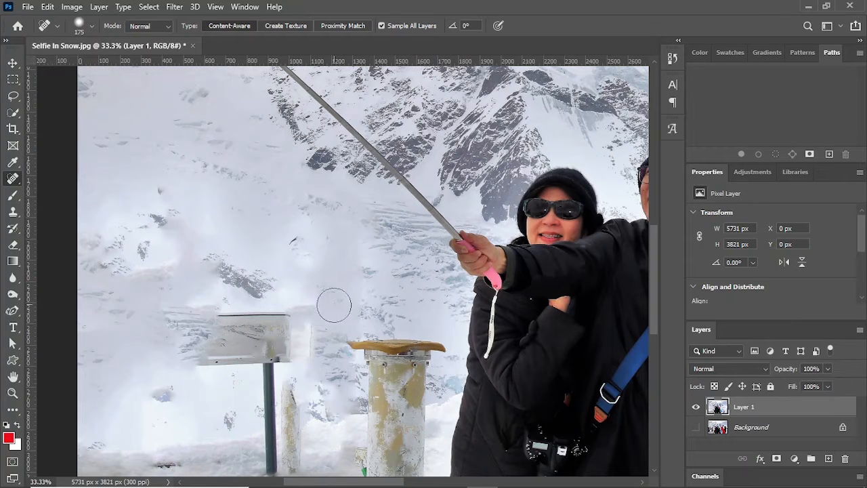
scroll(325, 300, down, 2)
mouse_move(295, 342)
mouse_down()
mouse_move(302, 416)
mouse_move(298, 406)
mouse_up()
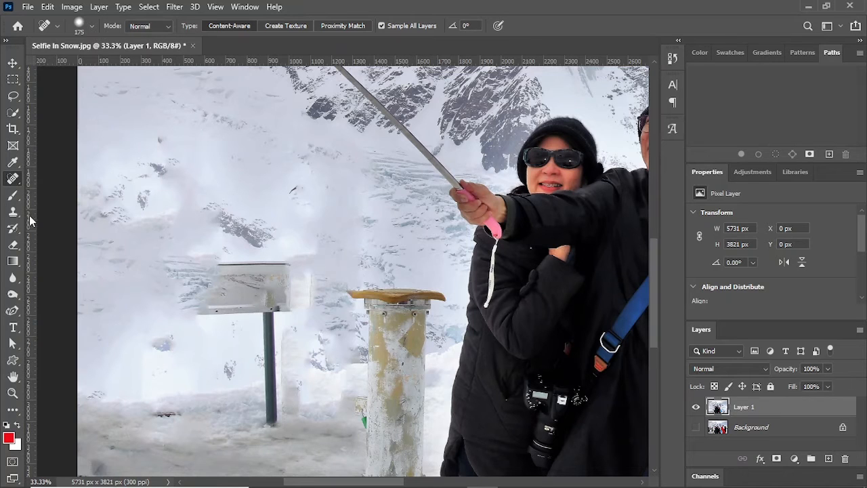
Step: Remove the sign and its post with the Patch tool, sampling the clean snow to its left, and clear the selection
right_click(18, 182)
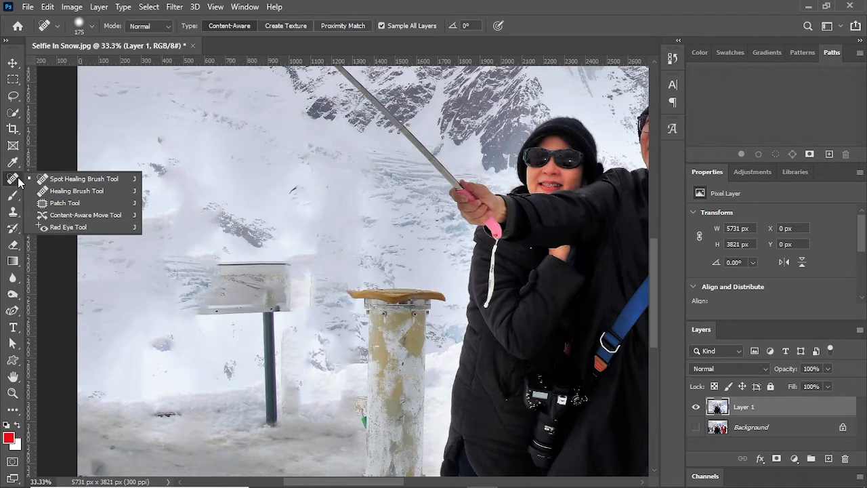
click(55, 204)
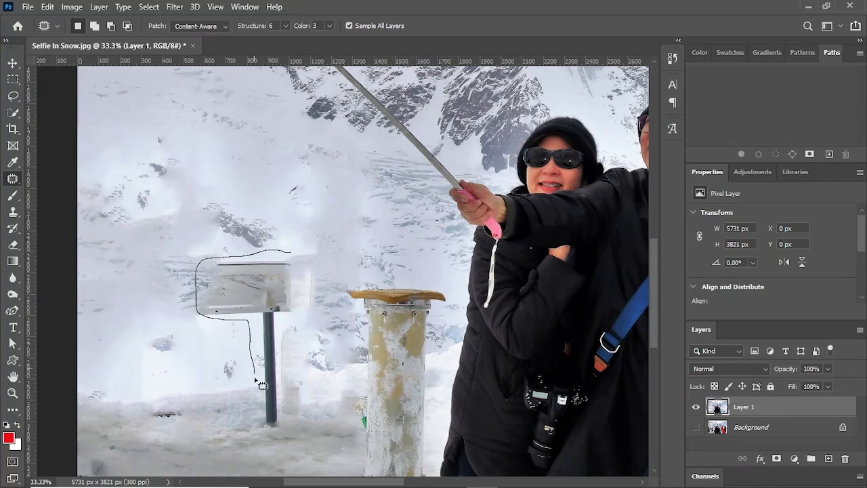
mouse_move(263, 386)
mouse_down()
mouse_move(272, 433)
mouse_move(285, 341)
mouse_move(309, 291)
mouse_move(307, 255)
mouse_up()
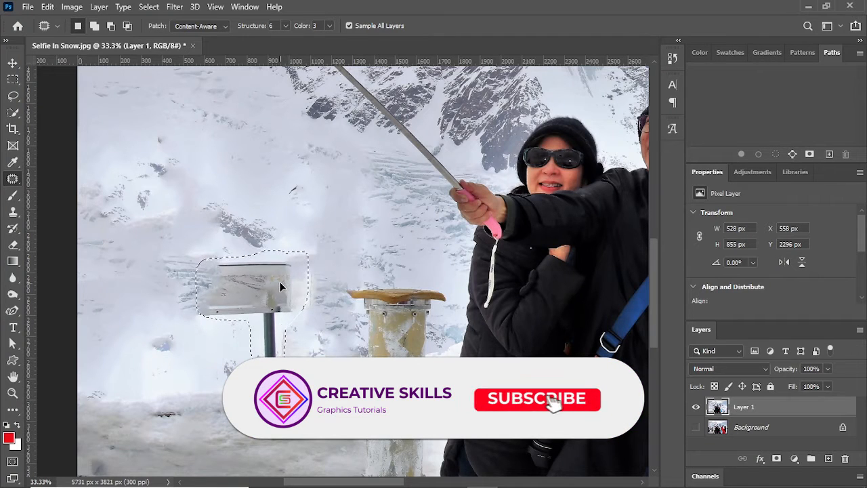
drag(281, 287, 148, 299)
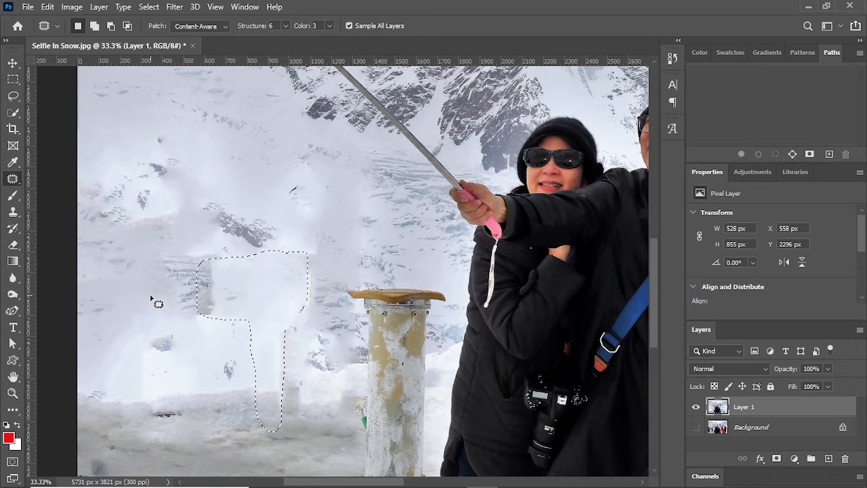
key(ctrl+d)
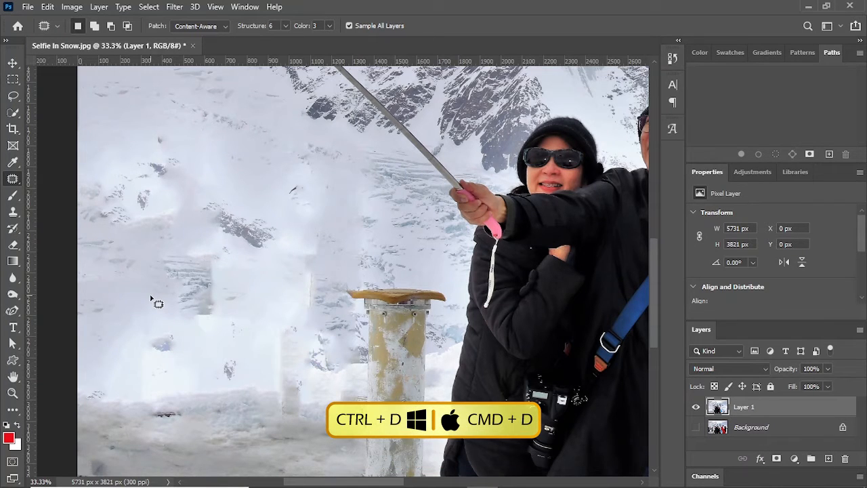
Step: Heal the patch's visible left and right edges and the small dark spot above it with the Spot Healing Brush
right_click(9, 179)
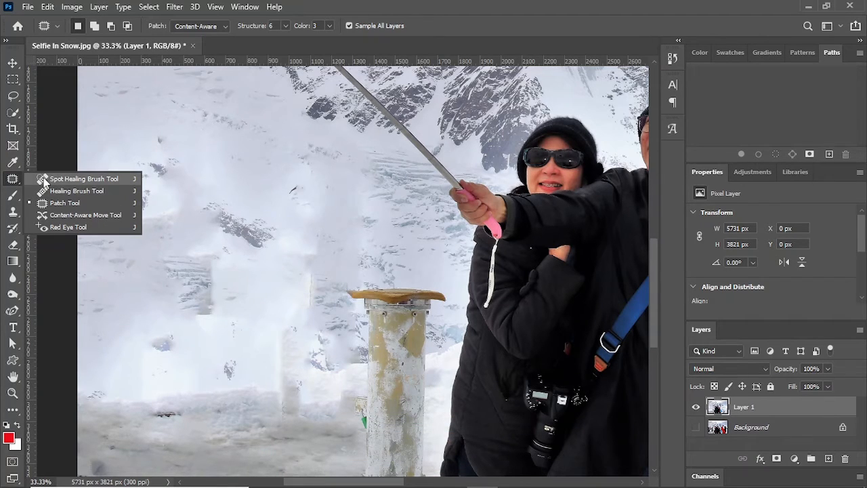
click(74, 179)
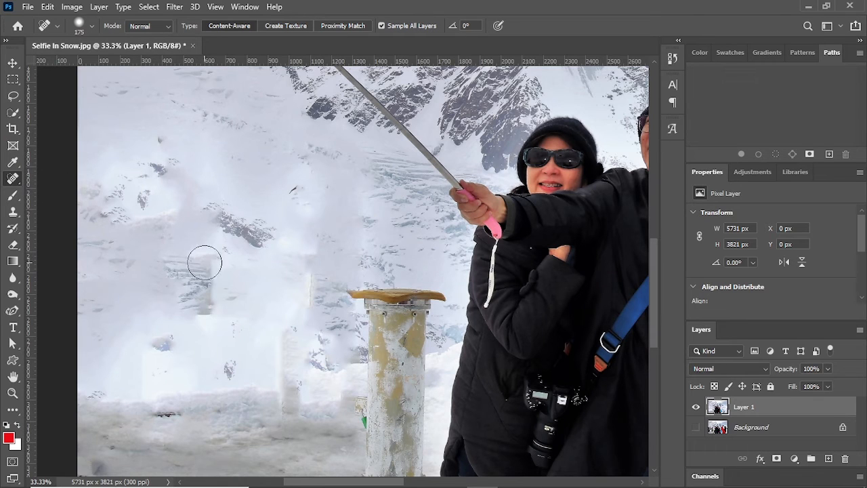
drag(212, 267, 216, 339)
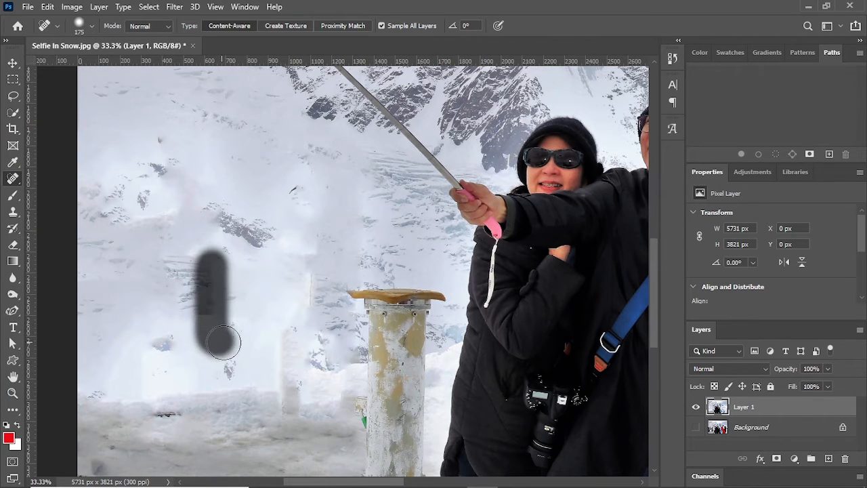
click(303, 257)
mouse_move(302, 257)
mouse_down()
mouse_move(309, 292)
mouse_move(290, 350)
mouse_move(288, 435)
mouse_up()
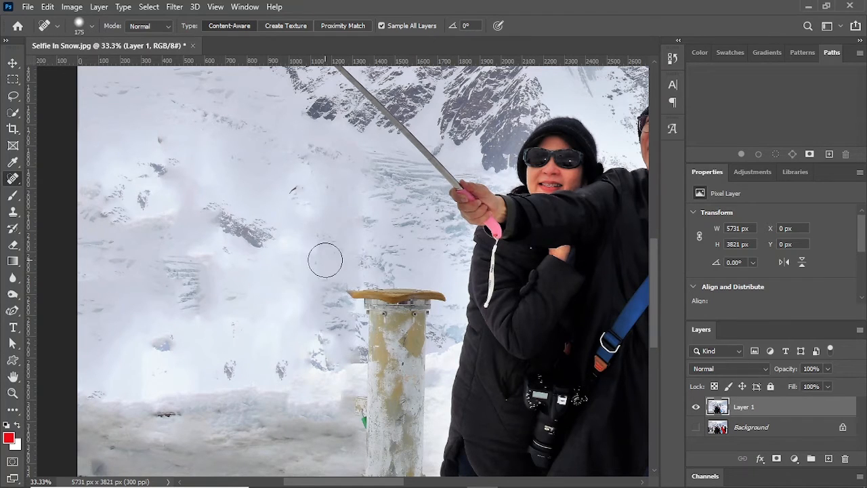
click(292, 190)
key(ctrl+0)
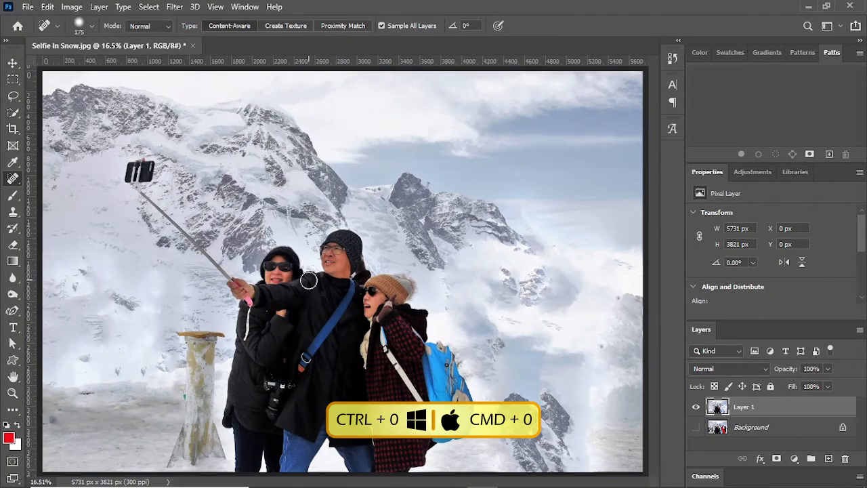